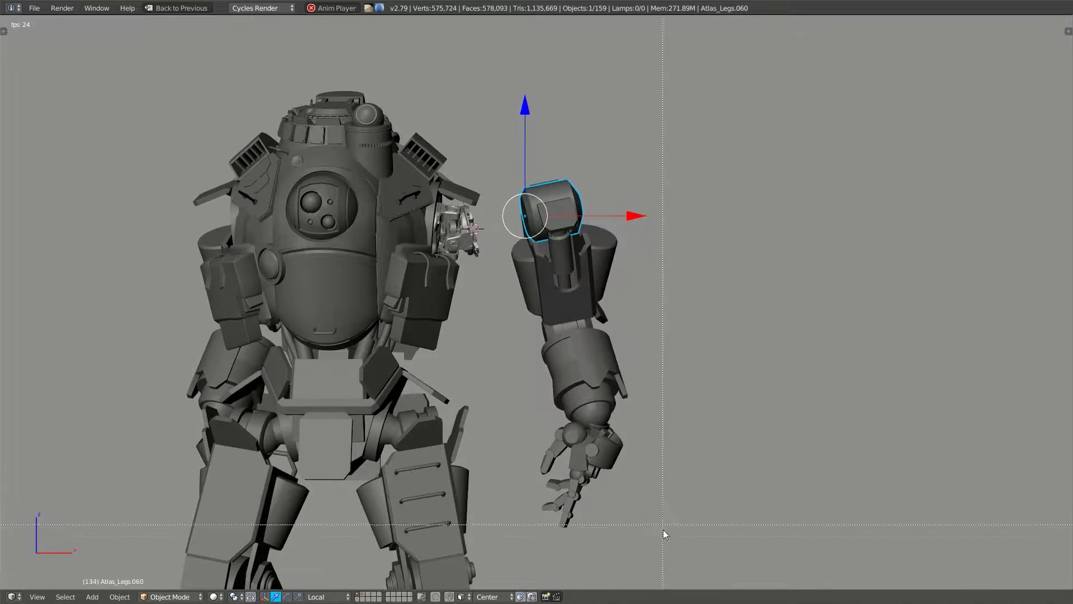
- Box-select every arm piece with the top piece active and join them into one object
drag(665, 540, 518, 161)
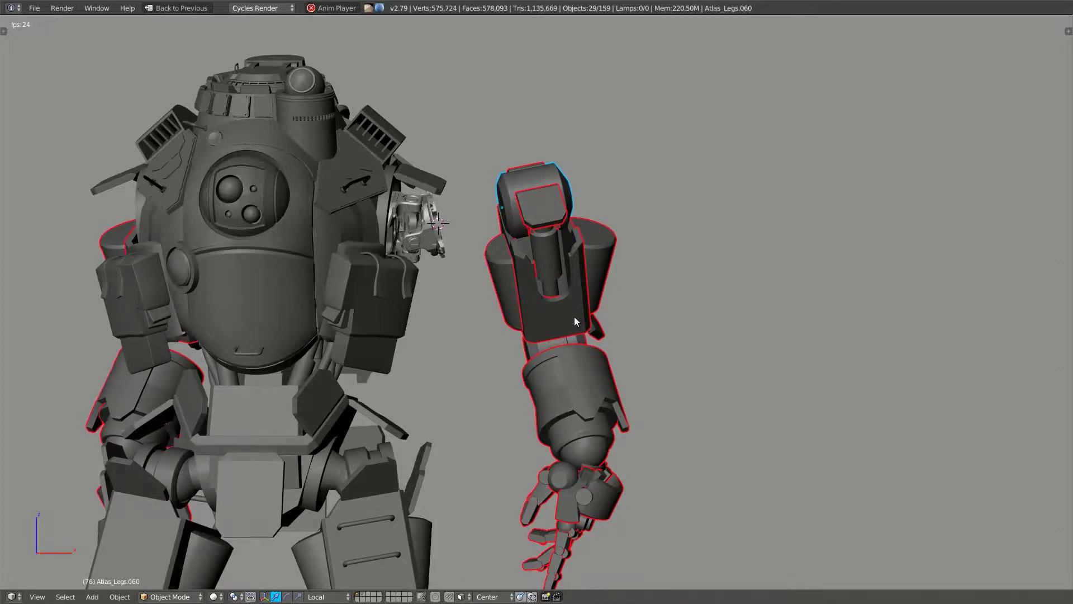
click(572, 317)
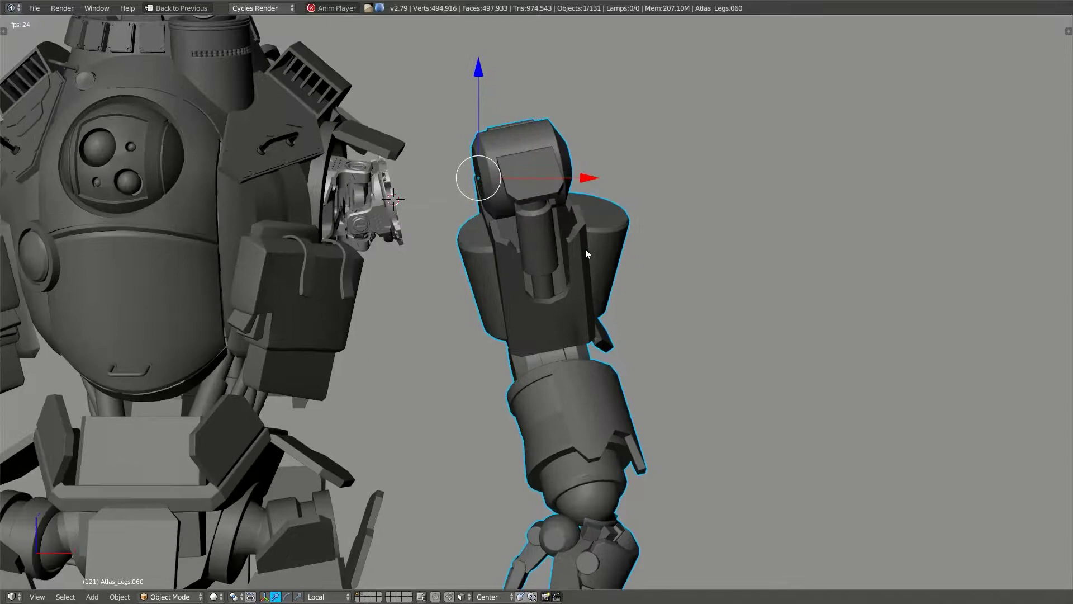
key(Caps_Lock)
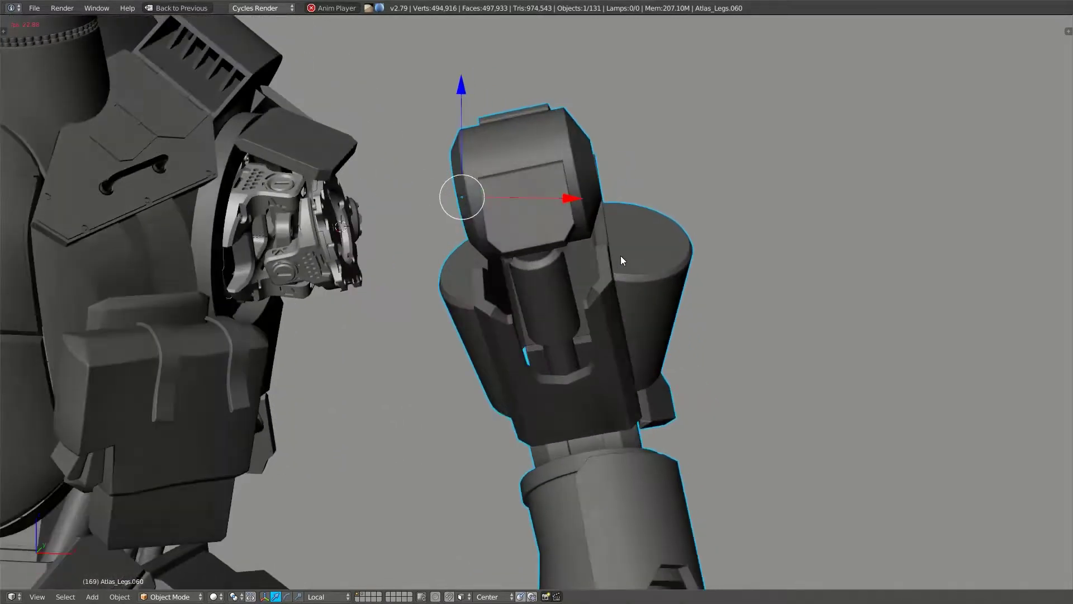
- Snap the 3D cursor to the centre of the arm's round top joint face, then return to Object Mode
key(Tab)
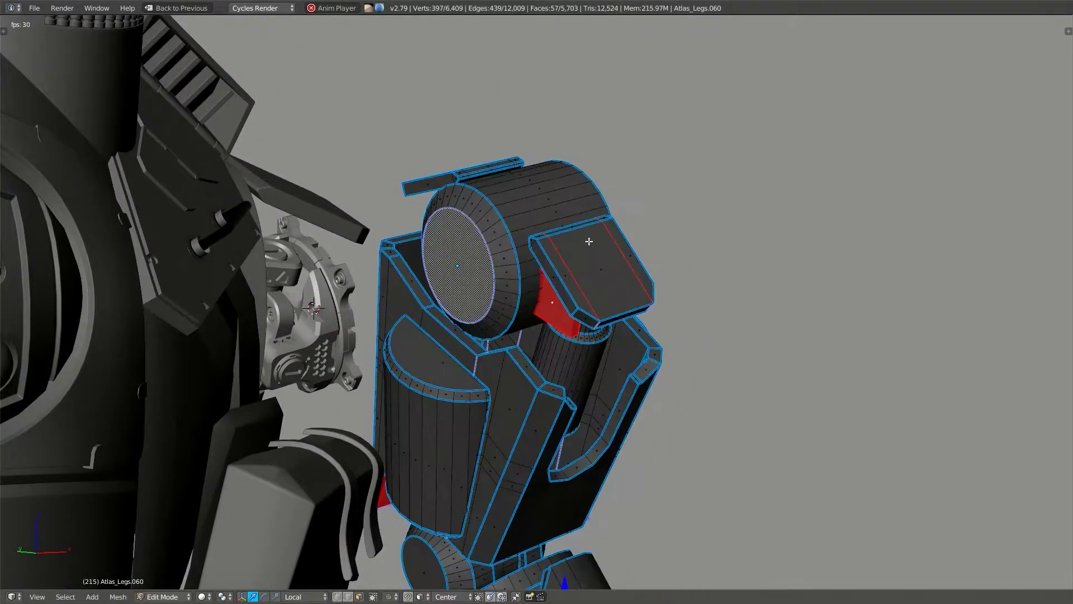
right_click(465, 278)
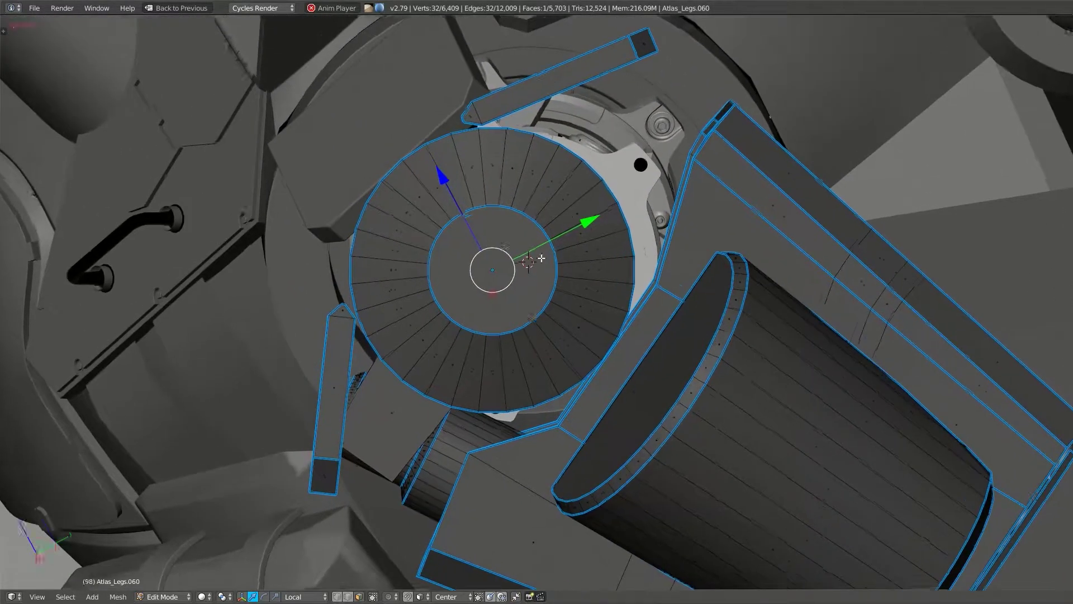
right_click(490, 270)
click(425, 252)
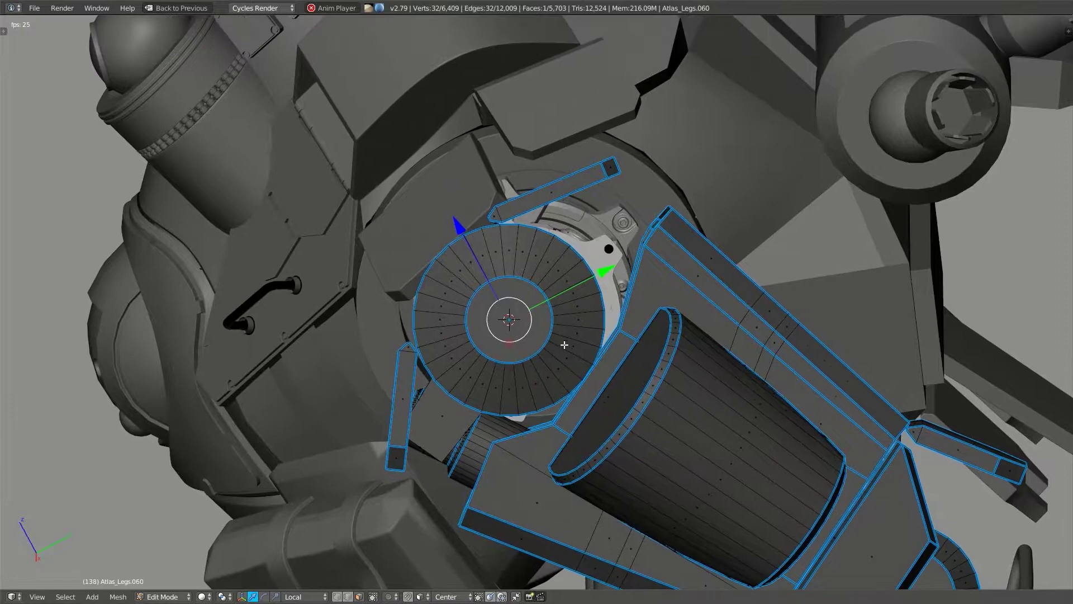
key(ctrl+Tab)
key(Tab)
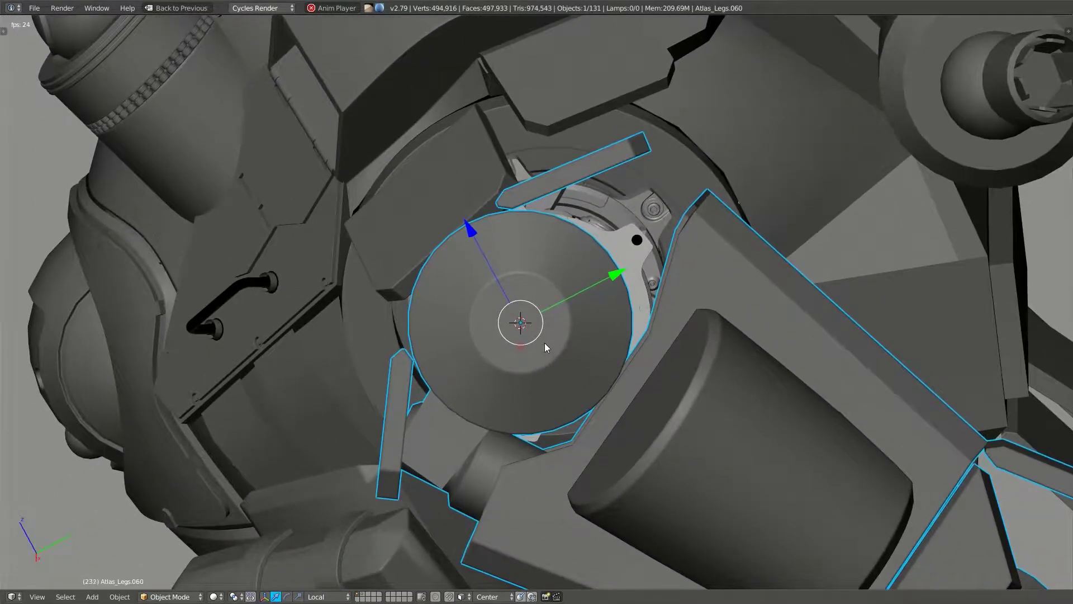
- Add a Plain Axes empty at the joint centre, aligned to the current view
key(shift+a)
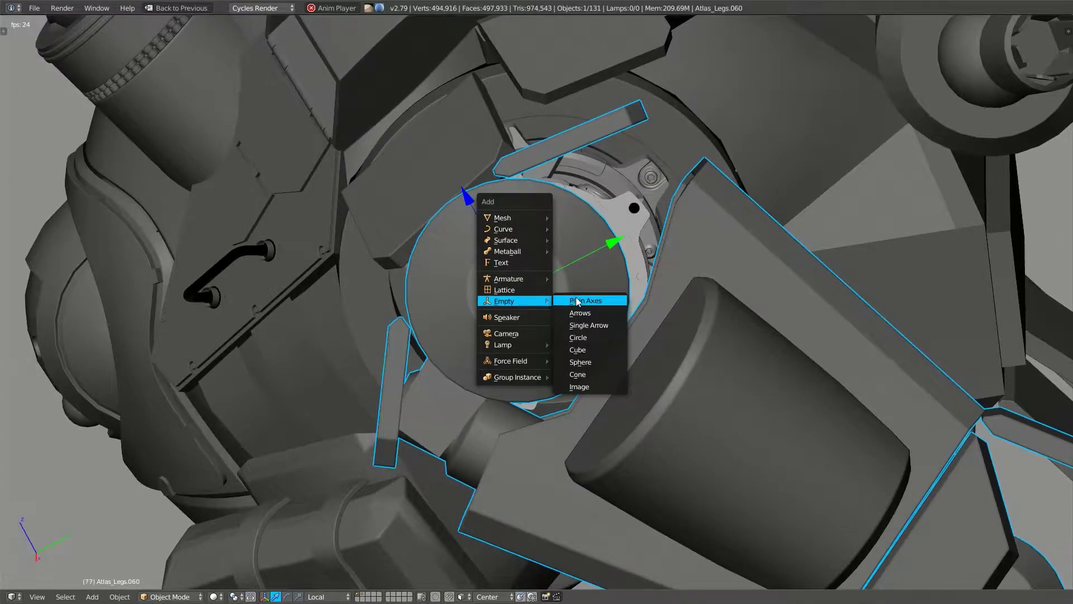
click(578, 301)
key(F6)
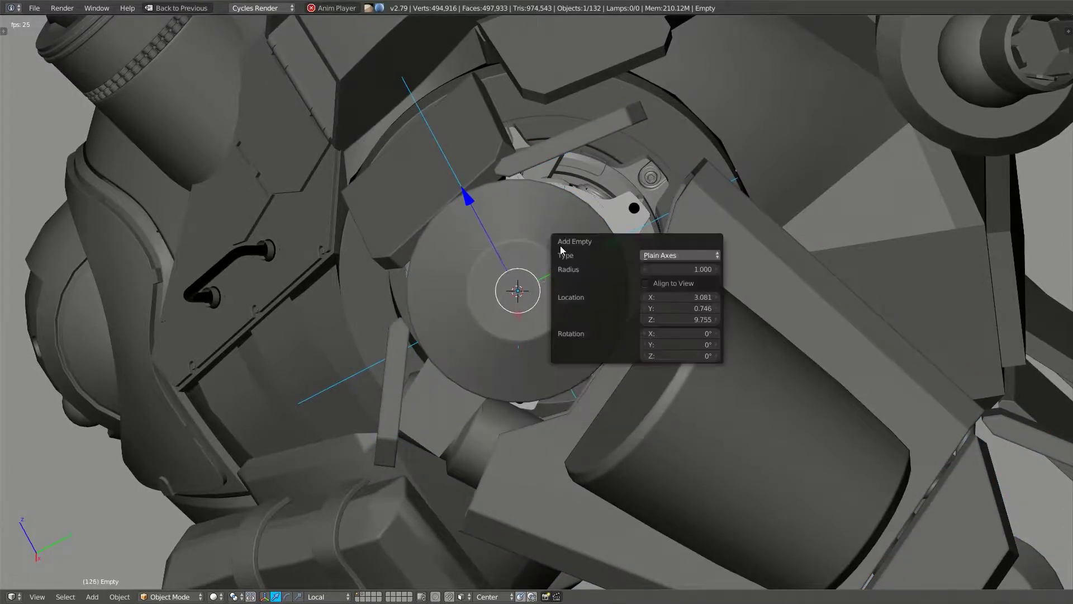
click(648, 284)
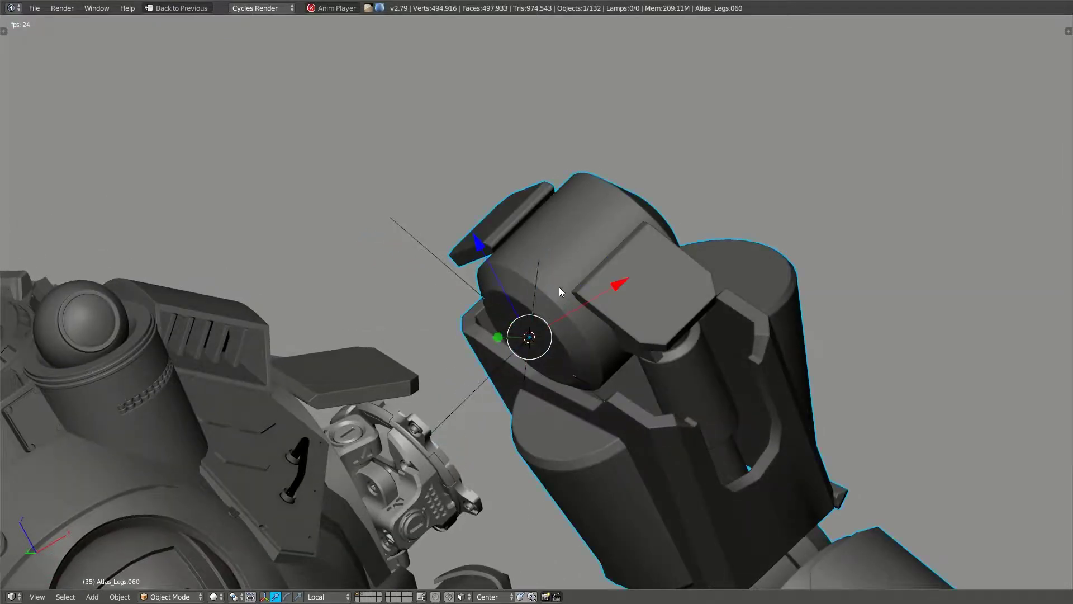
- Parent the arm to the empty with Object parenting, leaving only the empty selected
shift+right_click(434, 256)
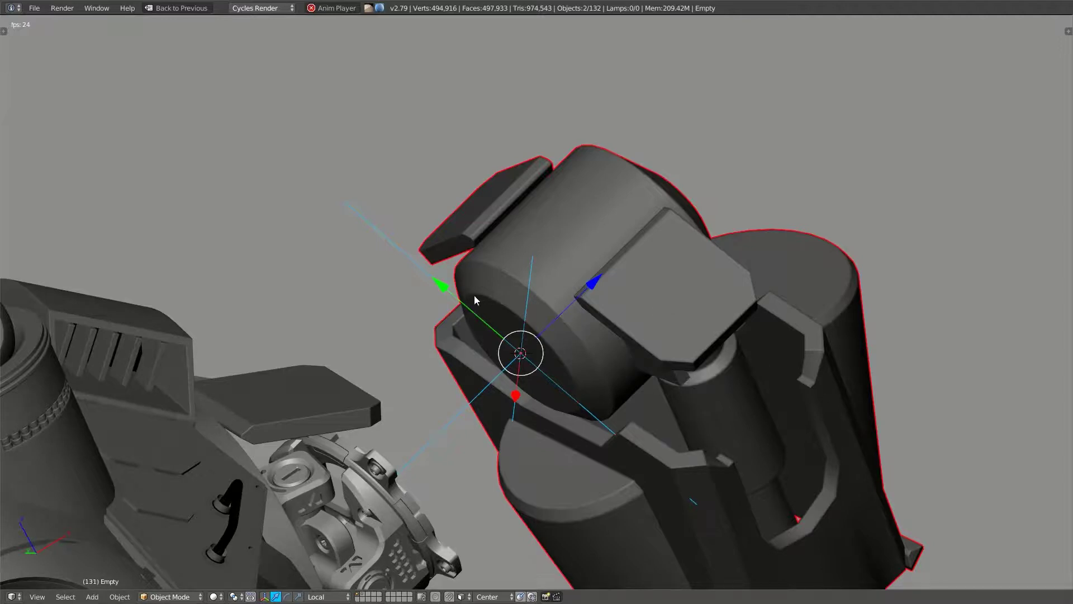
key(ctrl+p)
click(442, 272)
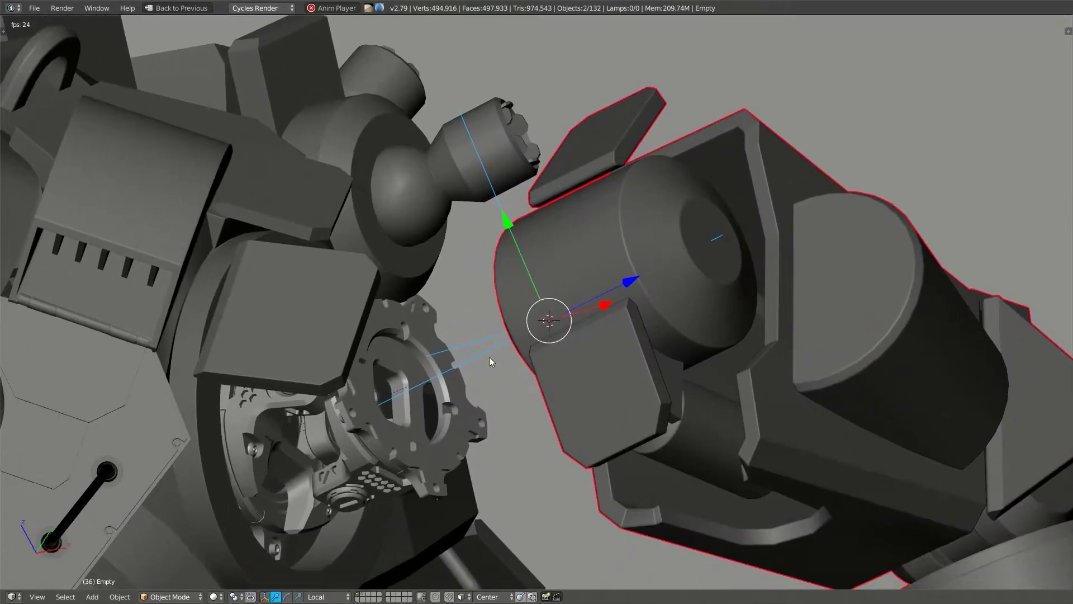
right_click(486, 360)
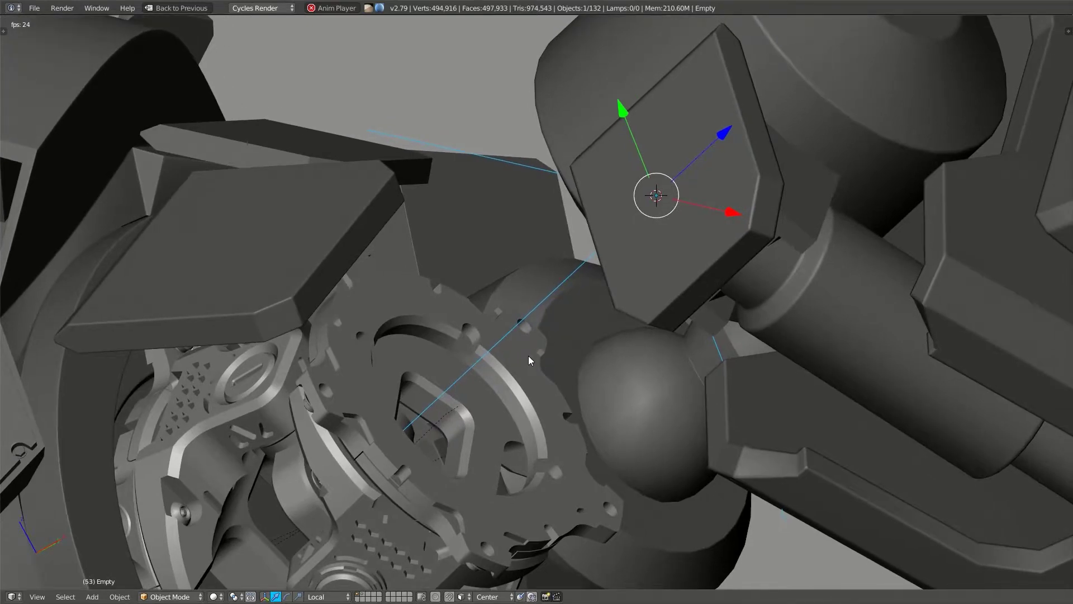
- Grab the helper empty and drop it so the arm sits near the shoulder socket
key(g)
click(521, 358)
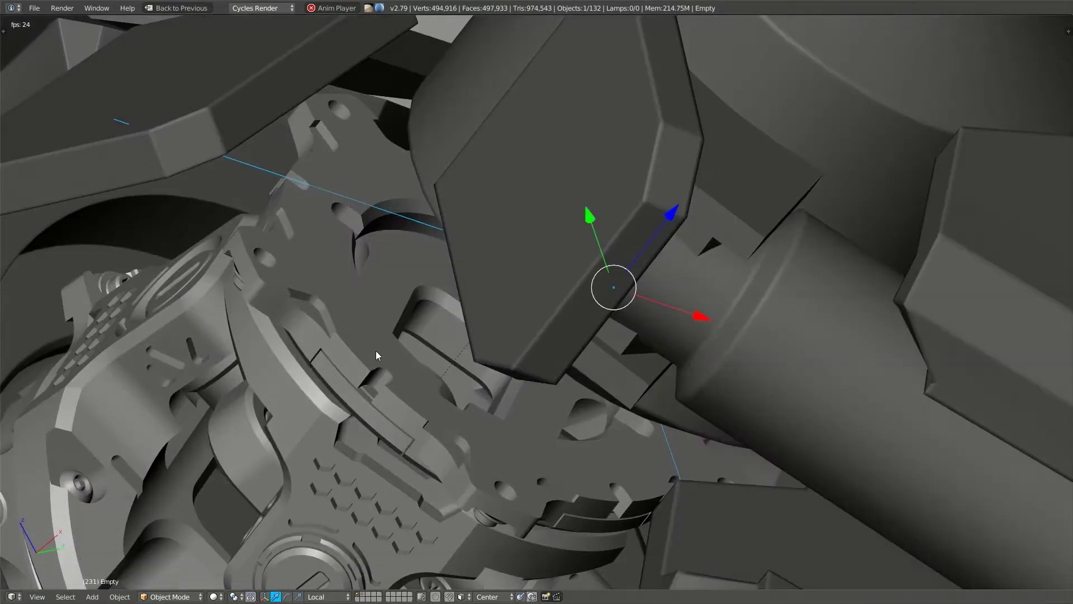
- Snap the 3D cursor to the centre of Platine.001's linked shoulder ring
key(Escape)
right_click(404, 370)
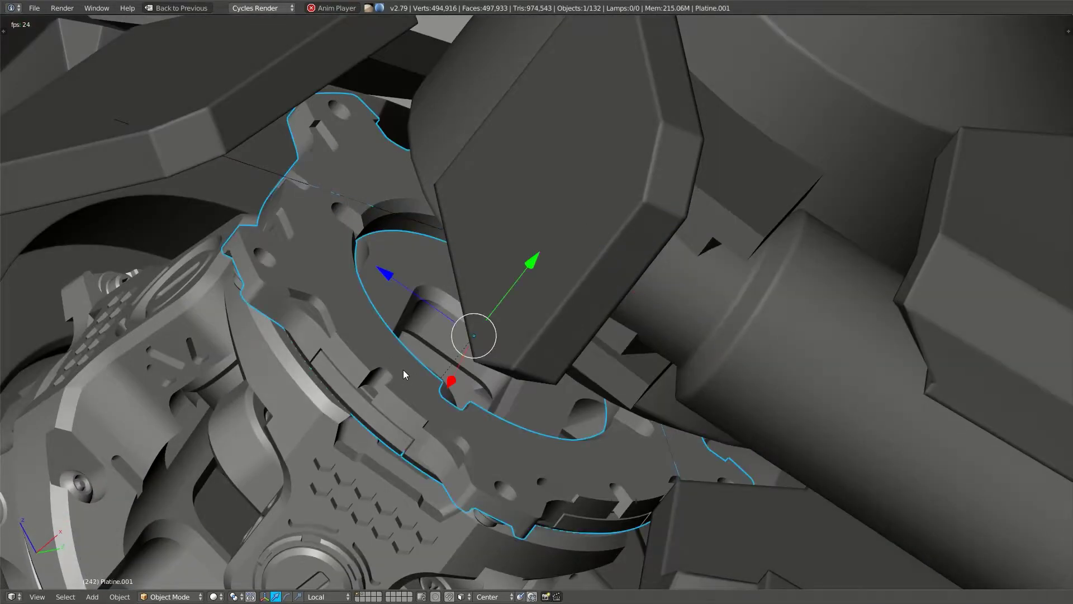
key(Tab)
right_click(364, 332)
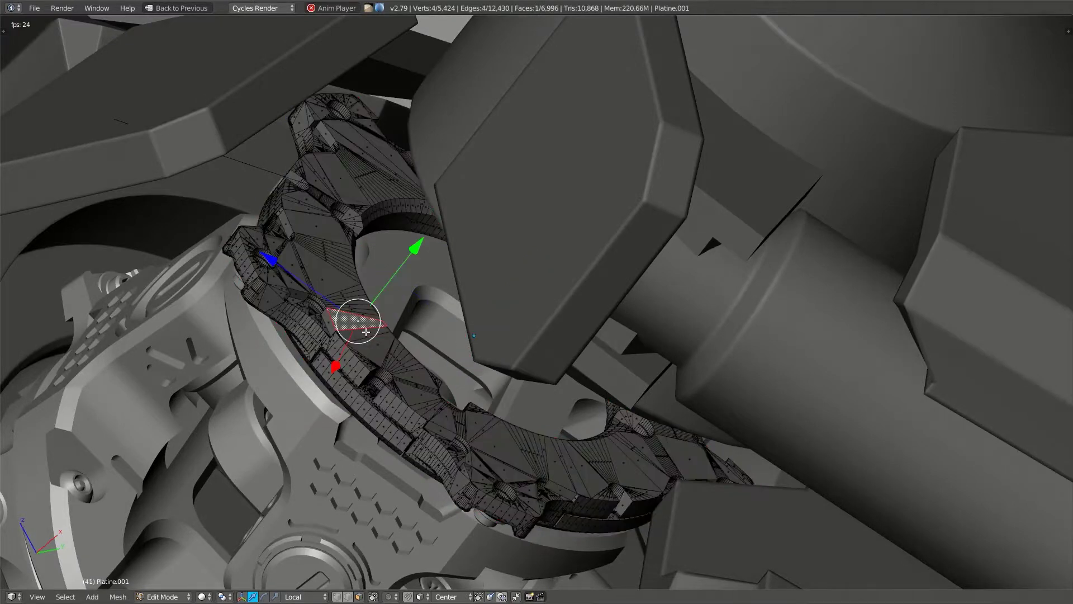
key(ctrl+l)
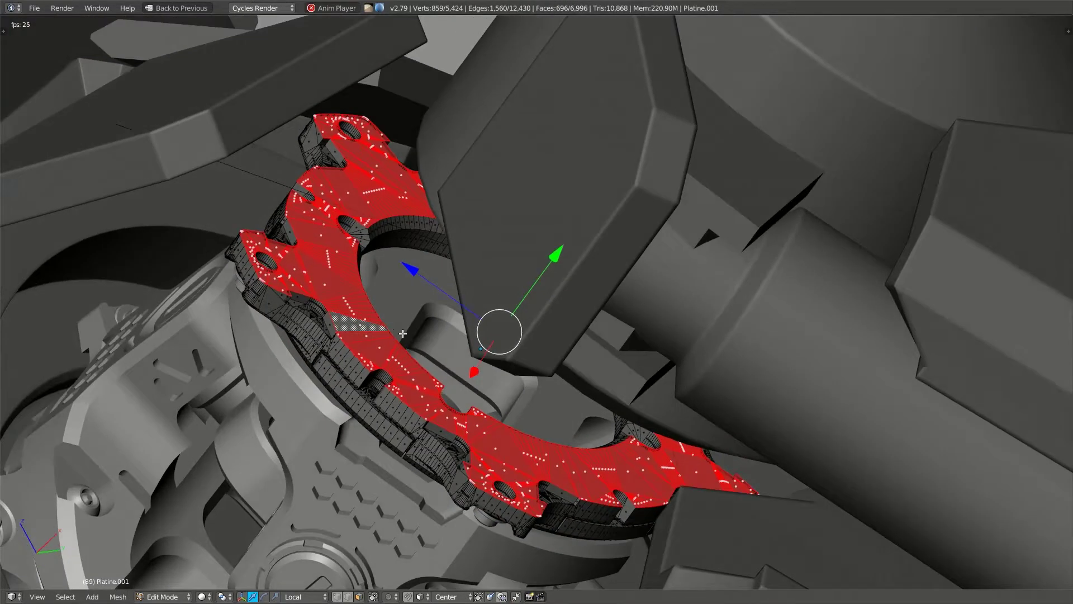
right_click(406, 332)
click(318, 308)
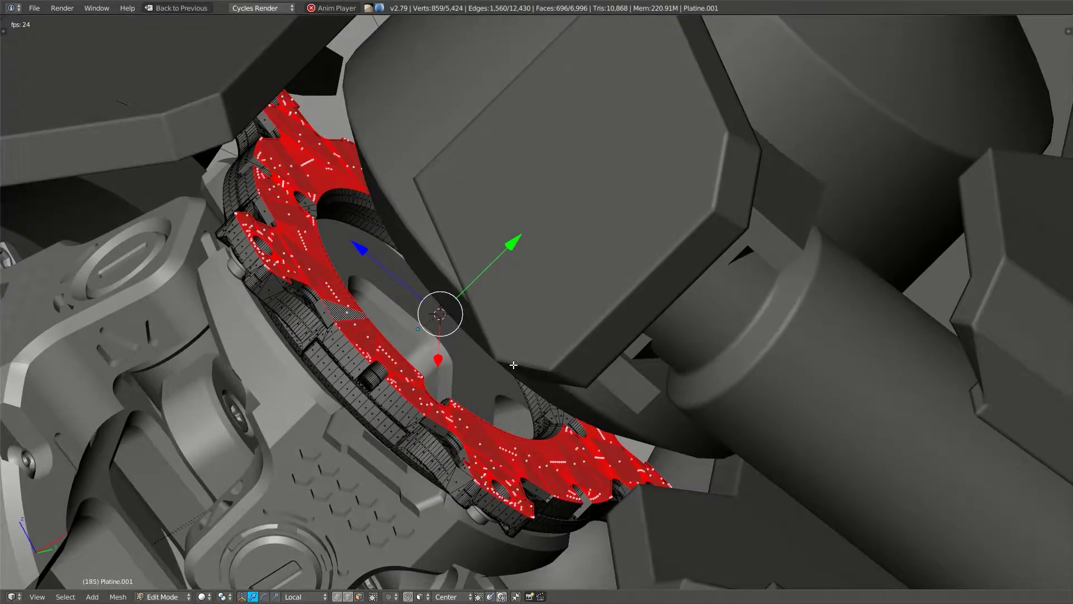
key(Tab)
- Move the selected helper empty, carrying the arm, onto the cursor at the socket centre
right_click(485, 302)
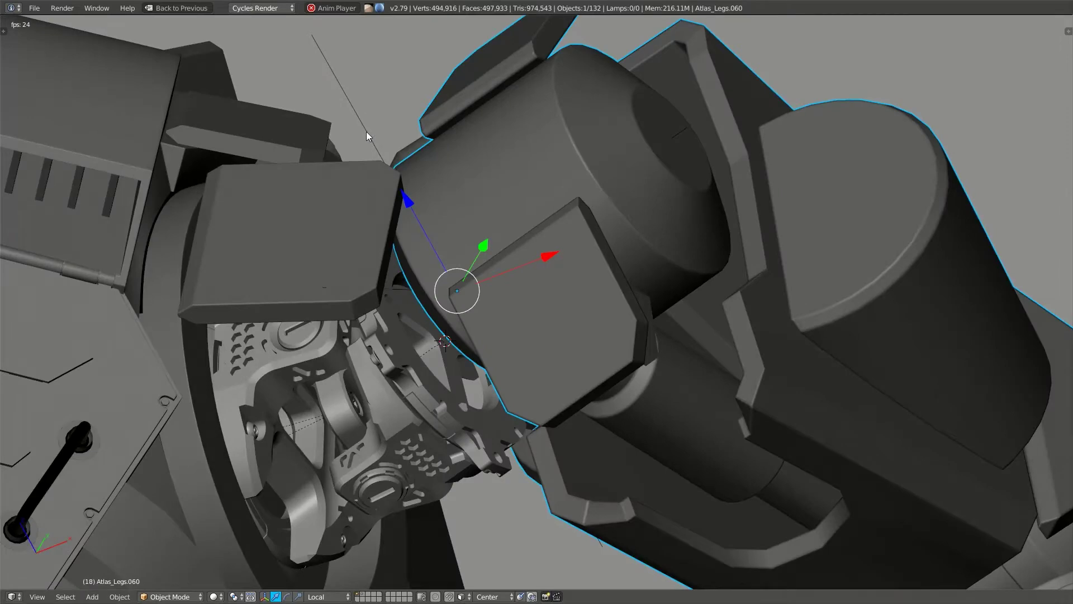
right_click(463, 263)
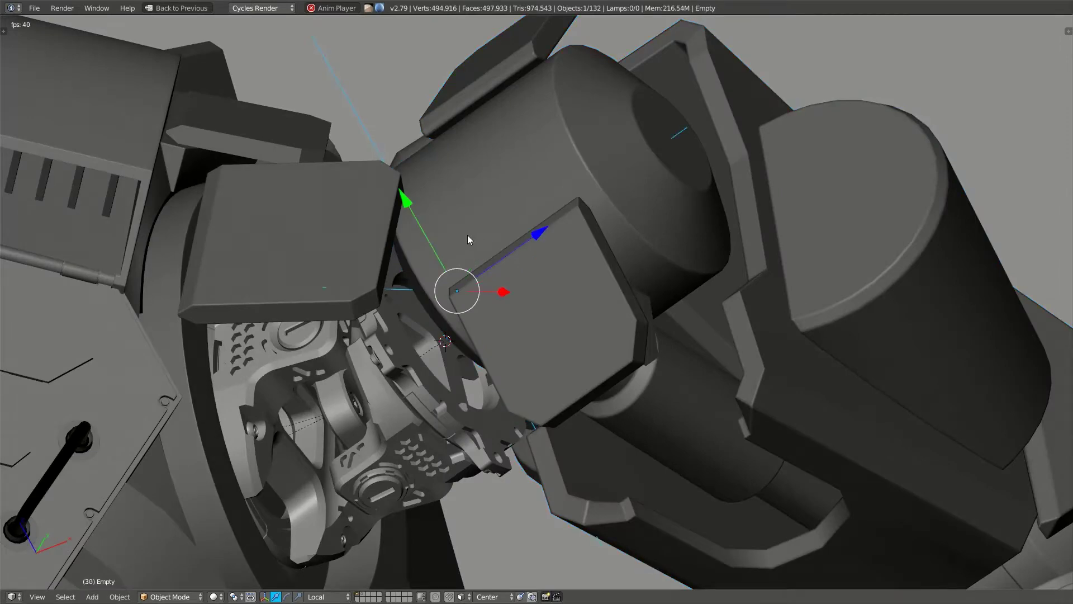
key(shift+s)
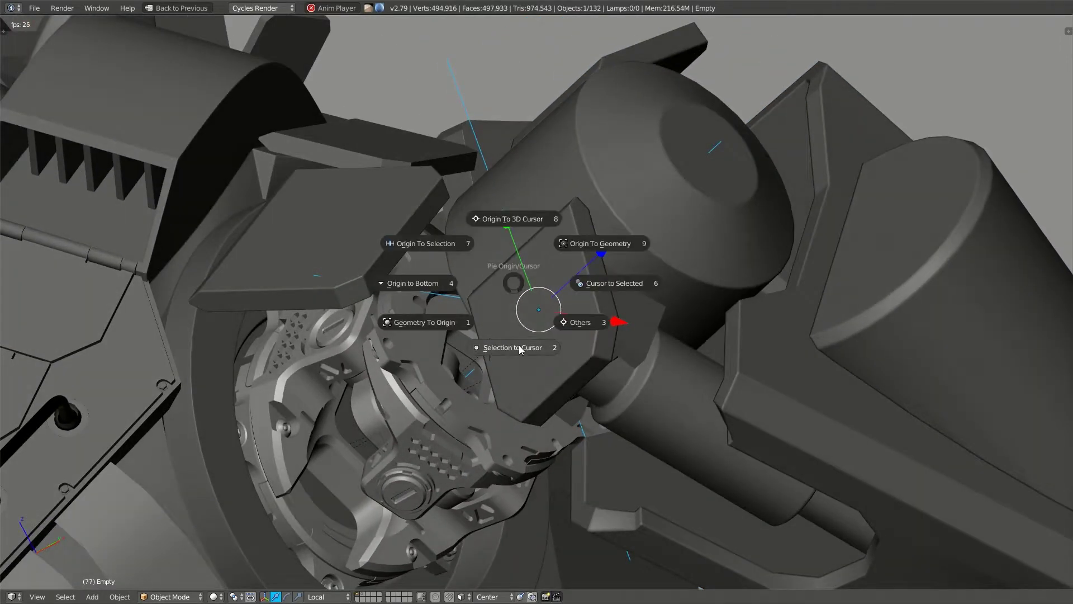
click(523, 349)
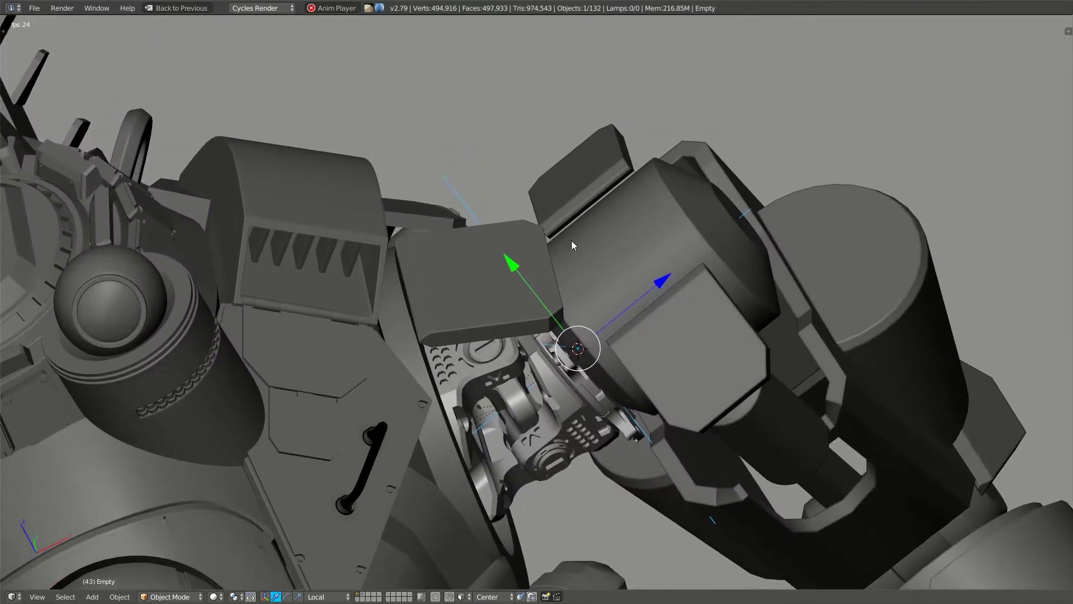
- Delete the helper empty
right_click(570, 254)
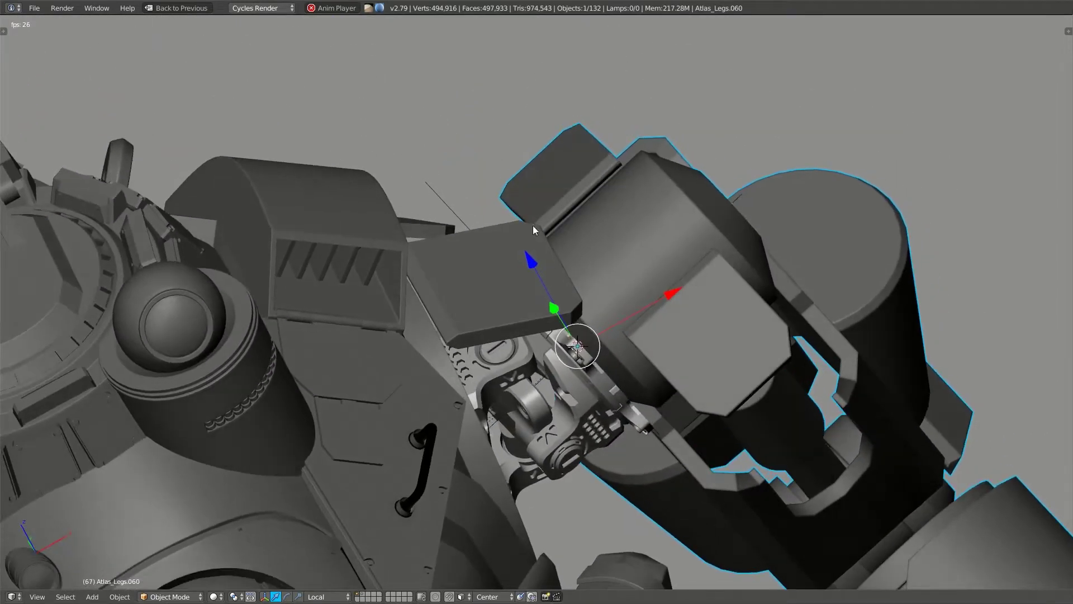
right_click(457, 214)
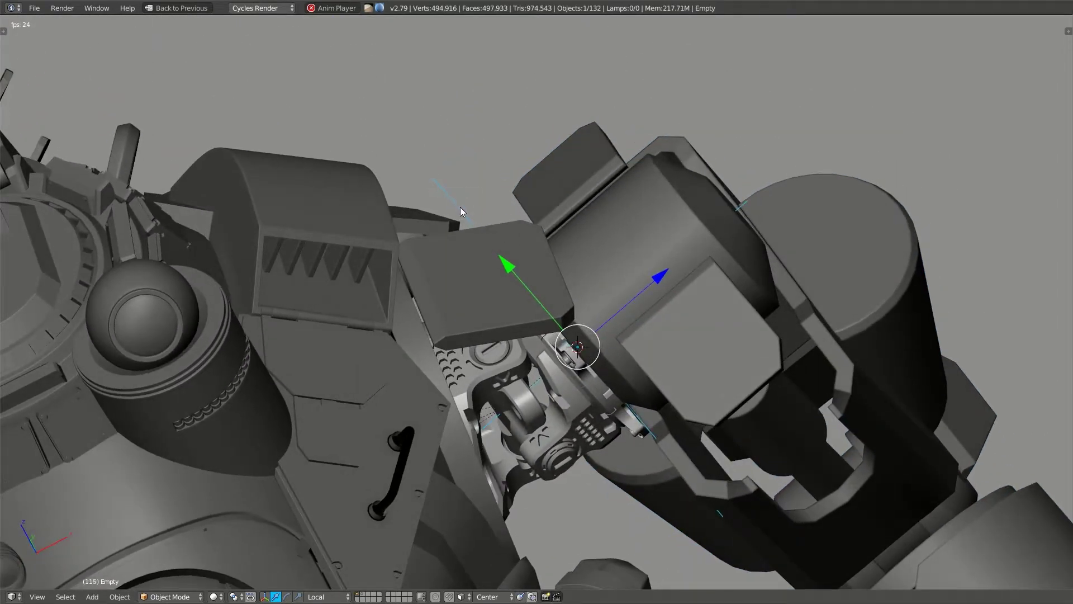
key(w)
click(541, 168)
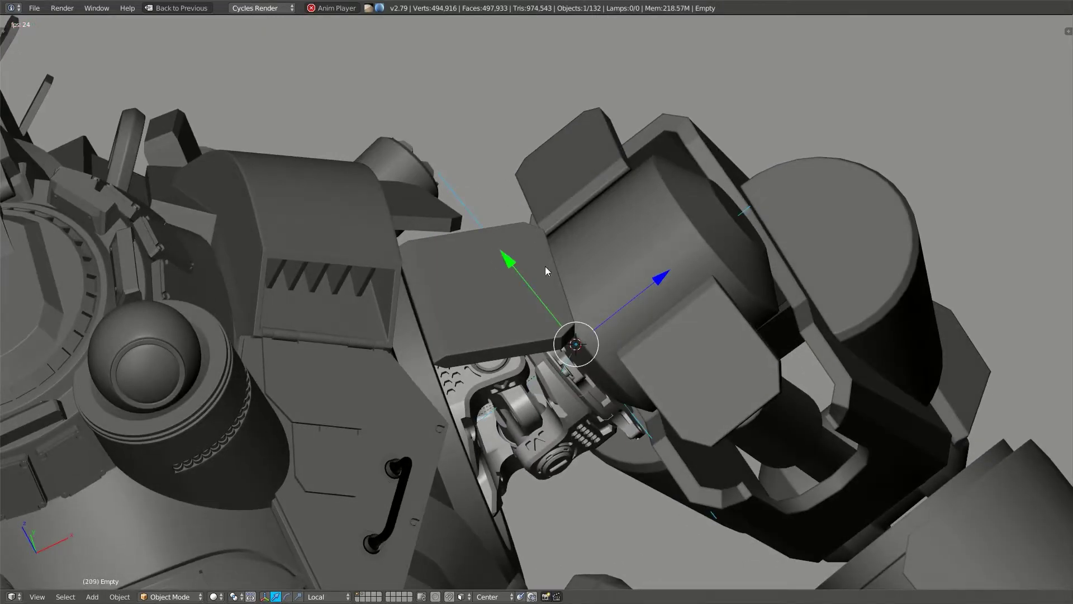
key(x)
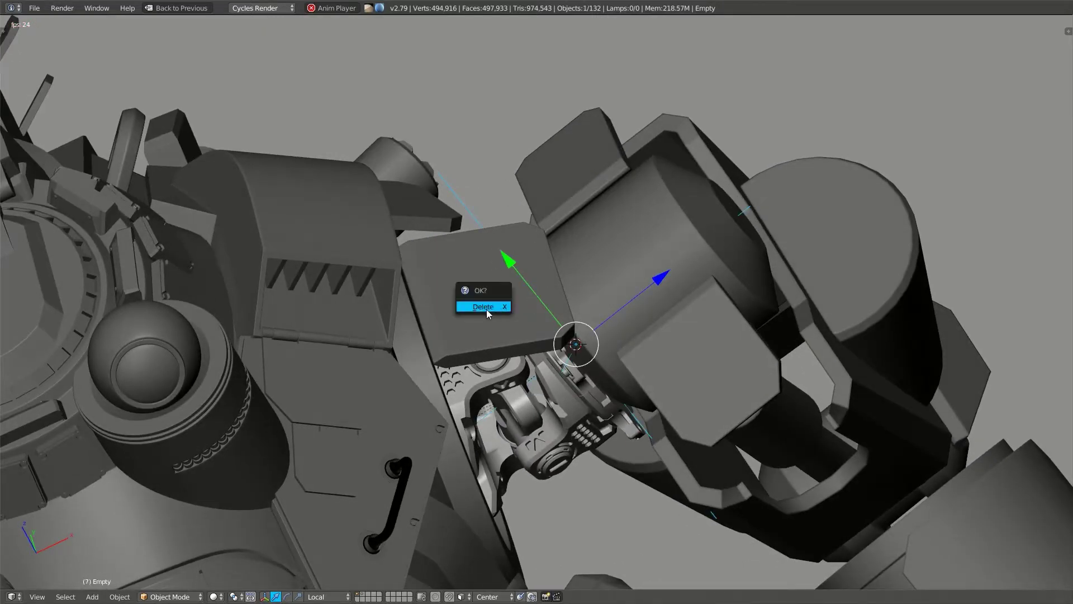
click(487, 307)
- Select the whole arm mesh and separate it by loose parts, then inspect it at the socket
right_click(610, 338)
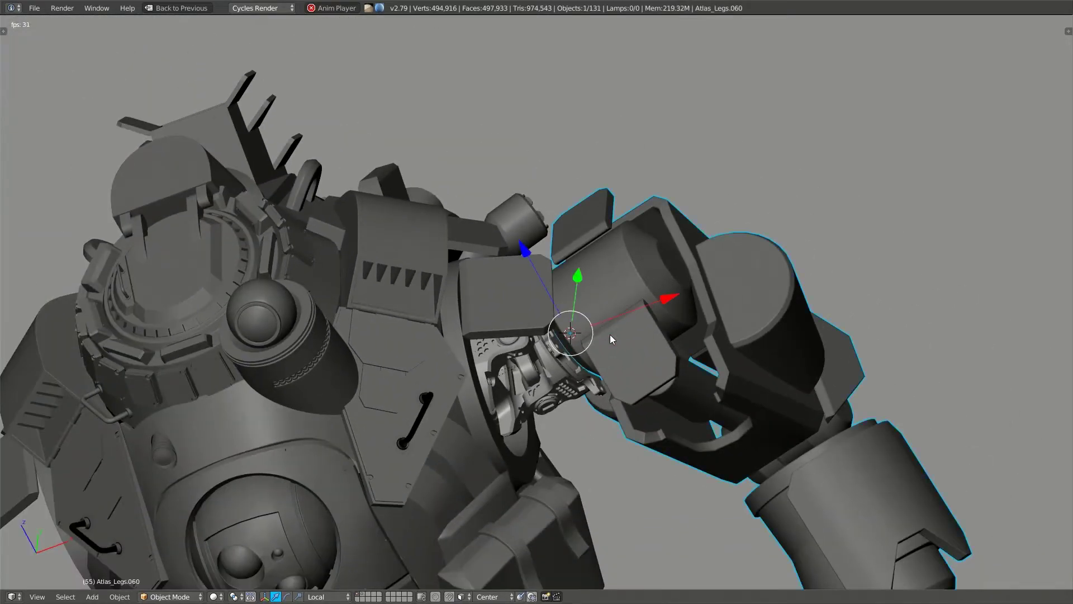
key(Tab)
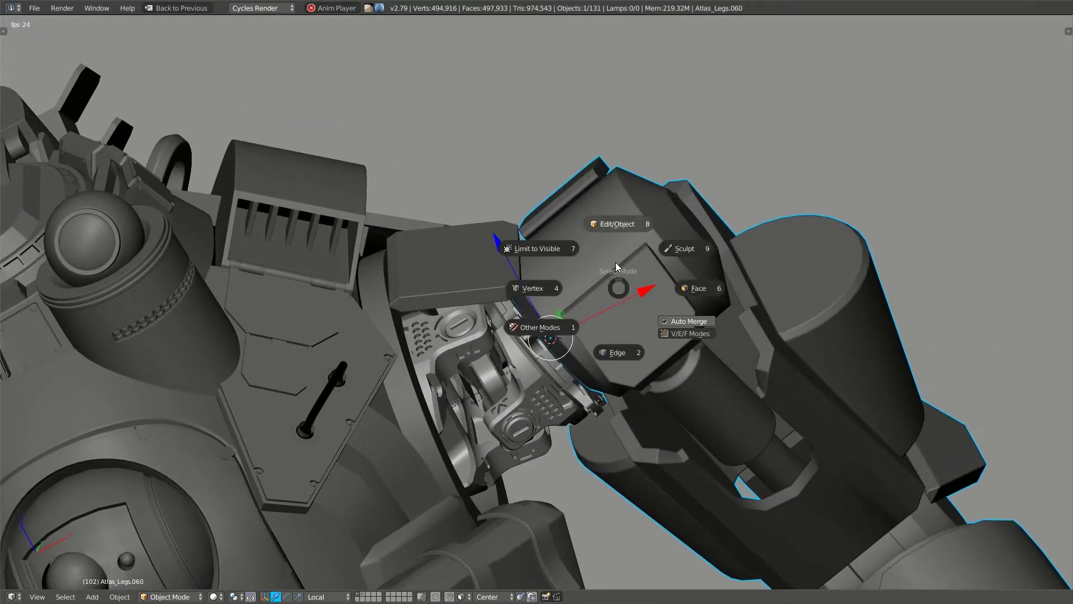
click(620, 245)
key(a)
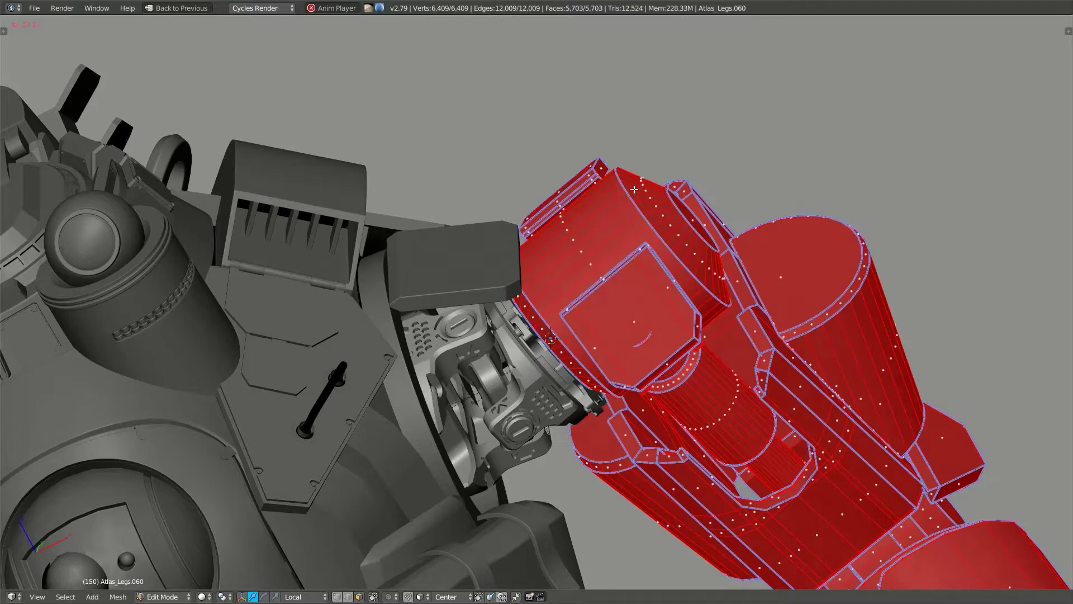
key(a)
key(p)
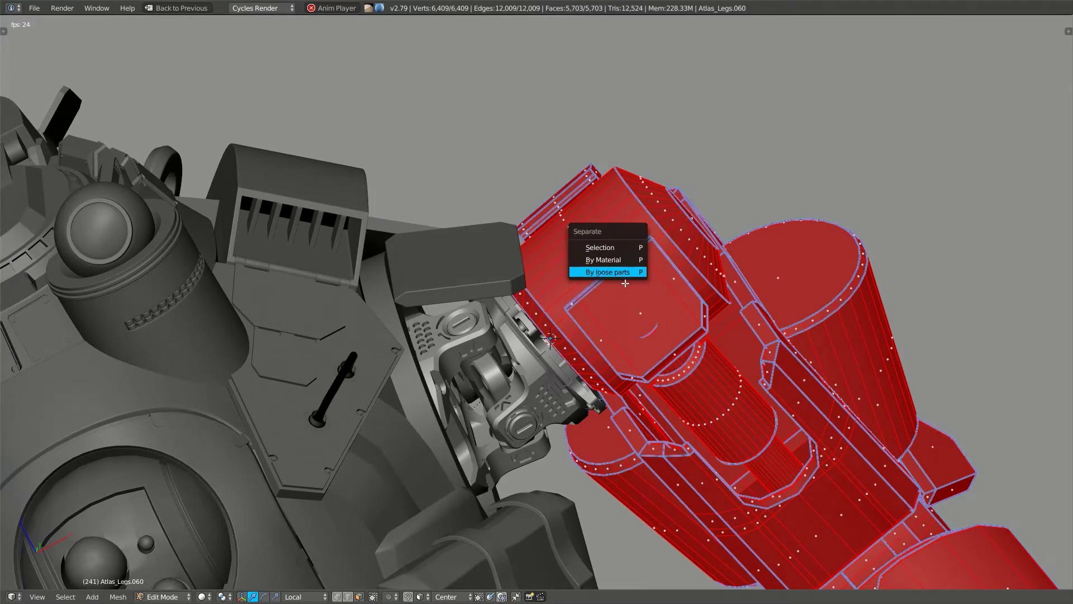
click(623, 275)
key(Tab)
middle_drag(623, 275, 633, 297)
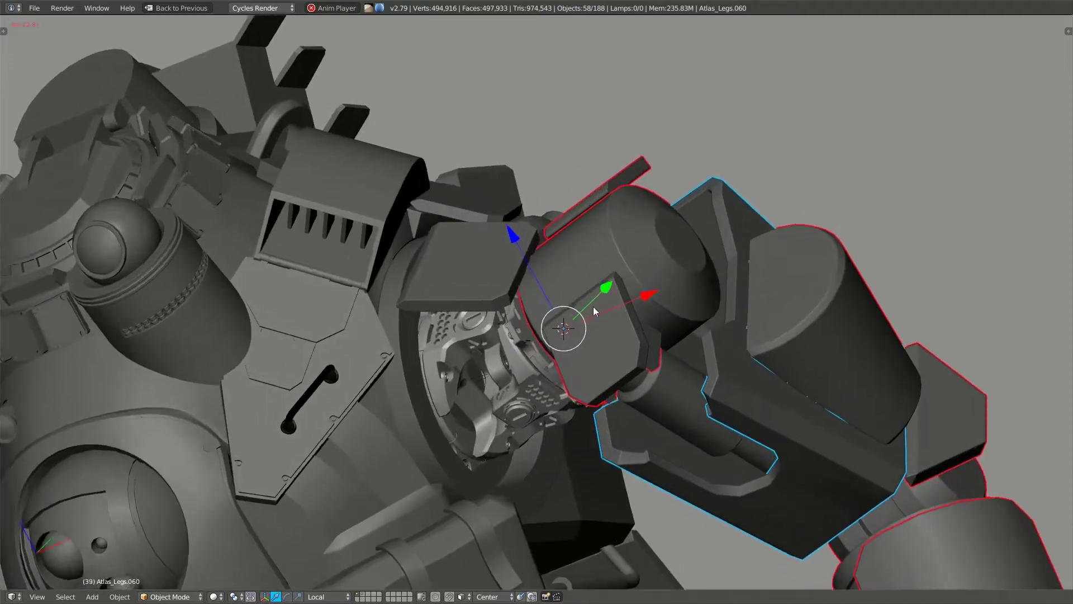